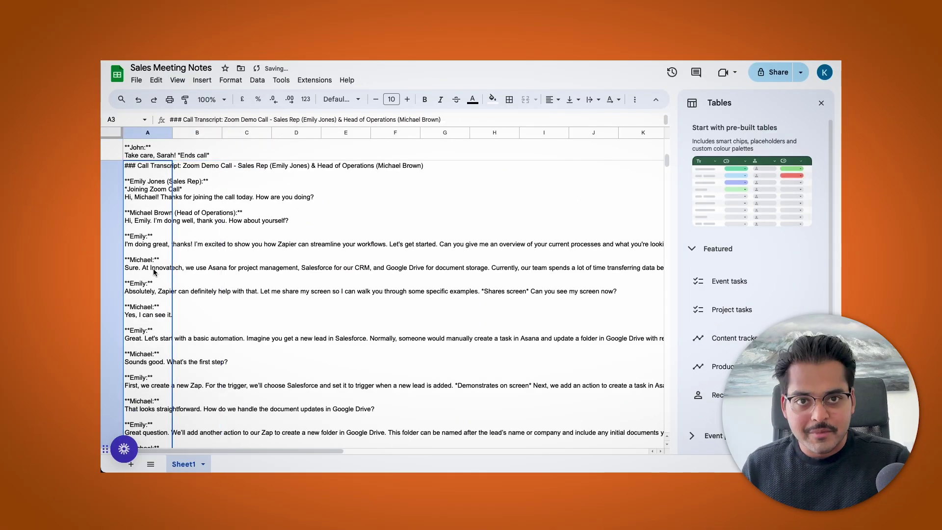
{"action": "scroll", "coordinate": [154, 271], "scroll_direction": "down", "scroll_amount": 5}
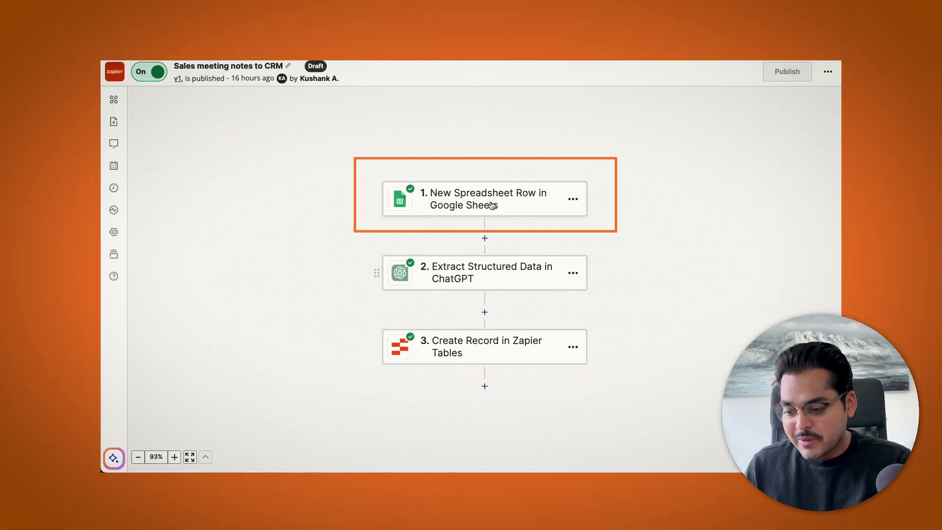
- Open the New Spreadsheet Row trigger, search 'fathm' as an alternative app, and paste a transcript into A3
{"action": "left_click", "coordinate": [488, 201]}
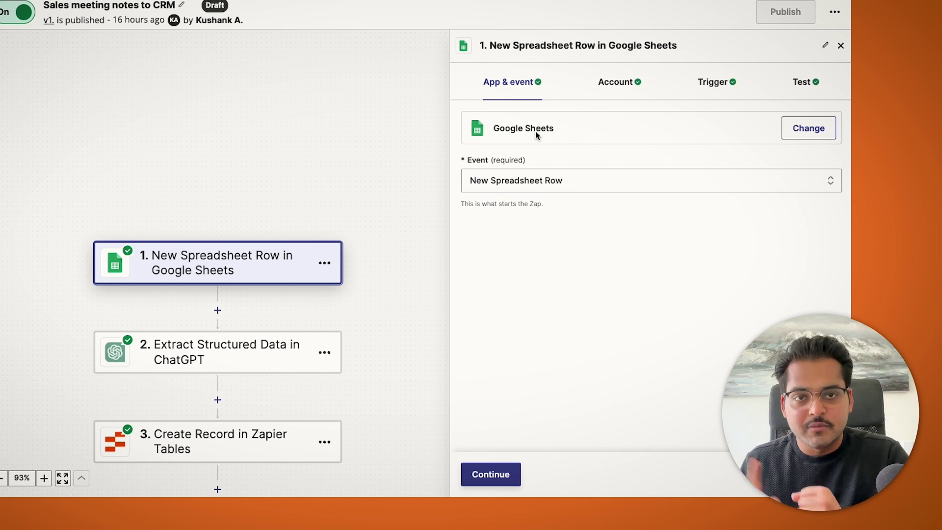
{"action": "left_click", "coordinate": [808, 128]}
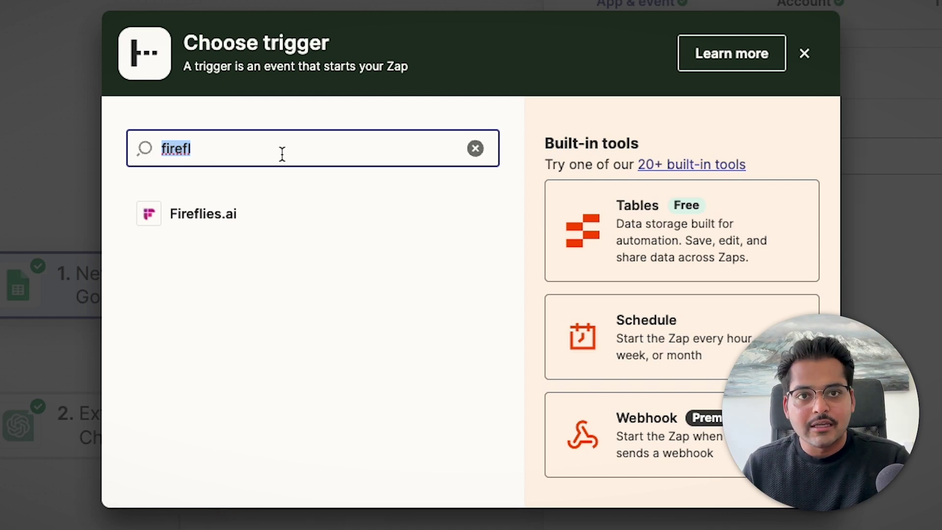
{"action": "type", "text": "fathm"}
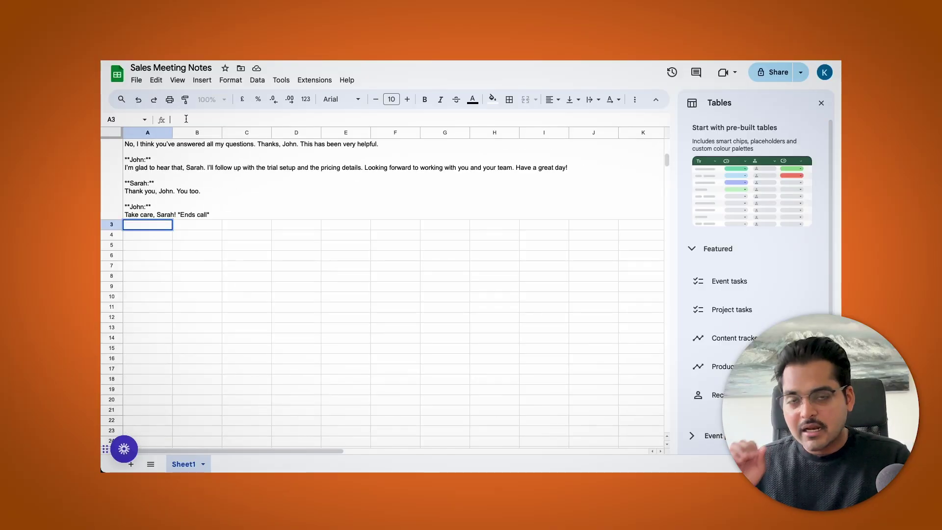
{"action": "key", "text": "super+v"}
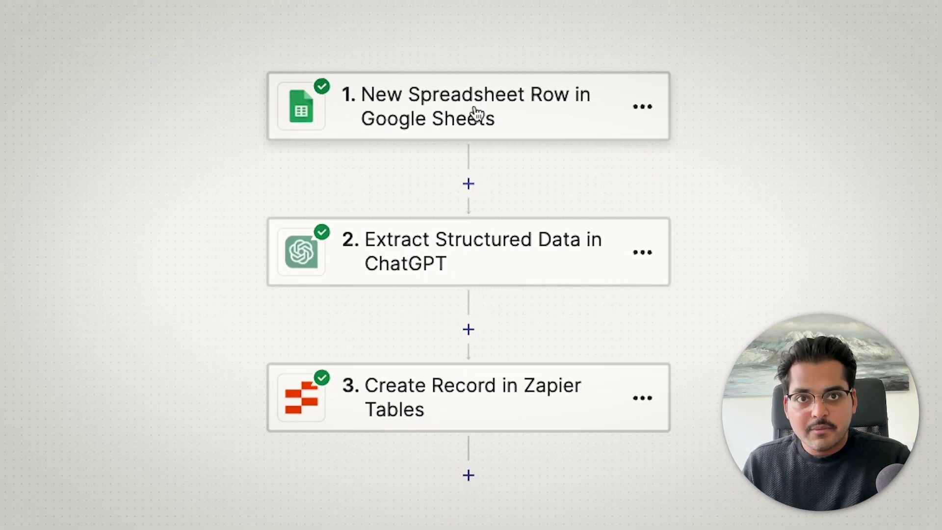
- Review the Sheets trigger's connected account and its spreadsheet and worksheet choices
{"action": "left_click", "coordinate": [479, 116]}
{"action": "left_click", "coordinate": [496, 150]}
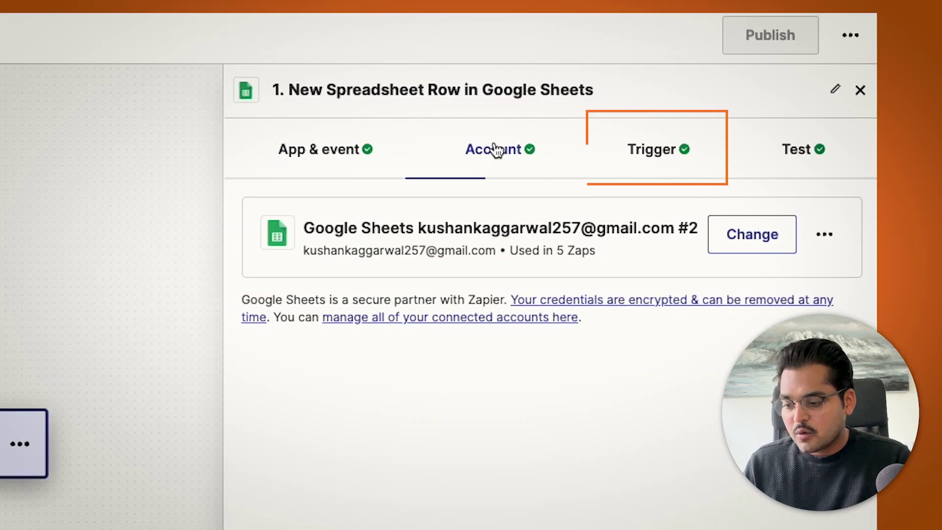
{"action": "left_click", "coordinate": [663, 156]}
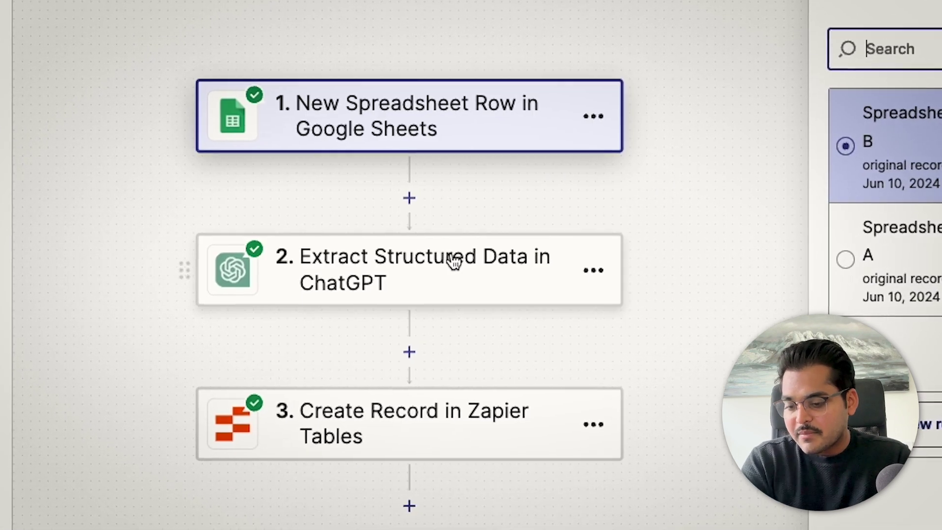
- Open the ChatGPT step's events and its Unstructured Text input with the gpt-4o-2024-05-13 model
{"action": "left_click", "coordinate": [442, 260]}
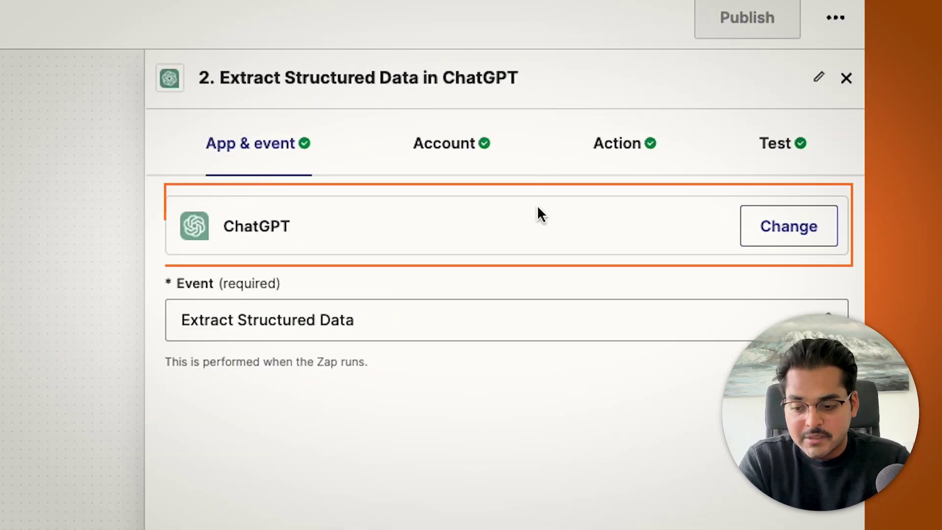
{"action": "left_click", "coordinate": [259, 320]}
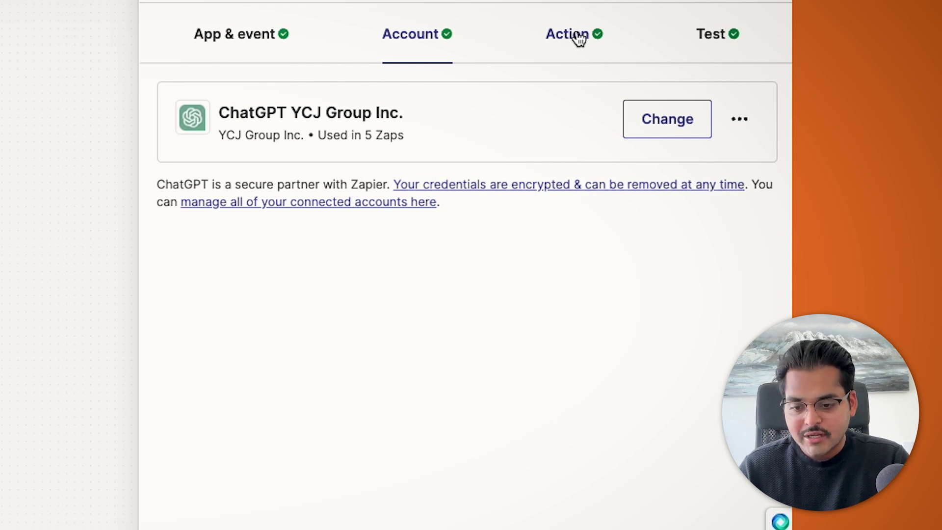
{"action": "left_click", "coordinate": [579, 39]}
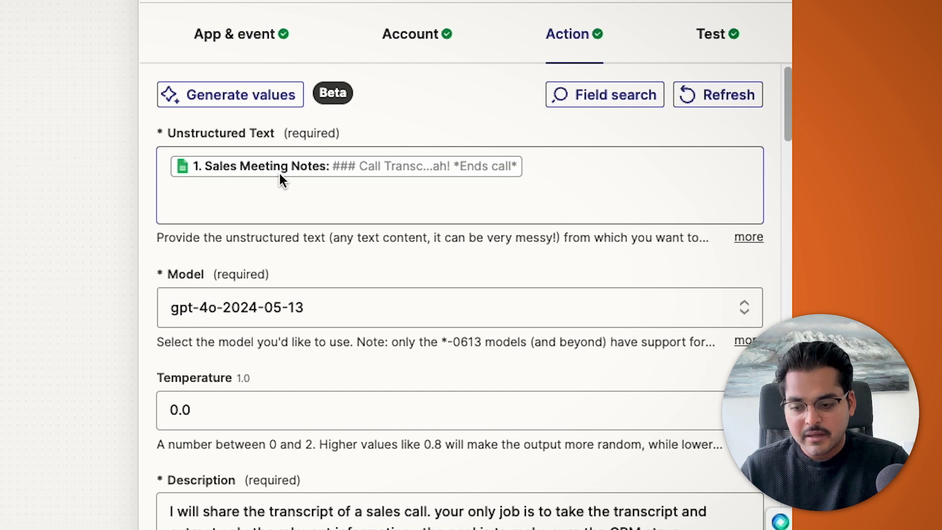
{"action": "scroll", "coordinate": [367, 343], "scroll_direction": "down", "scroll_amount": 5}
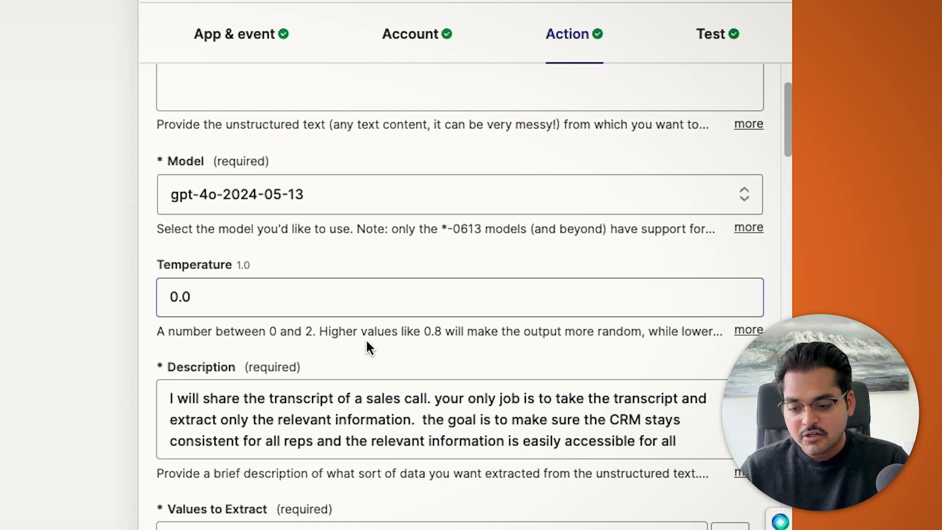
{"action": "scroll", "coordinate": [366, 339], "scroll_direction": "down", "scroll_amount": 2}
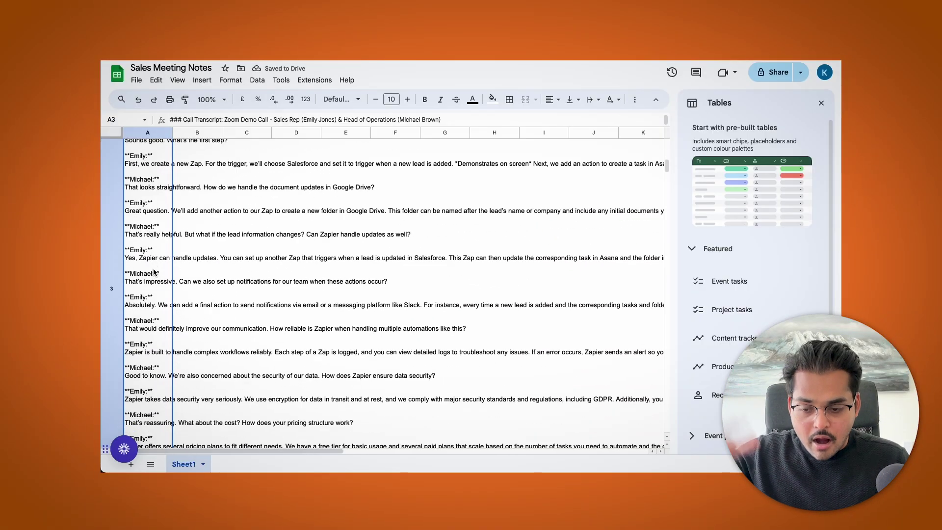
{"action": "scroll", "coordinate": [343, 295], "scroll_direction": "down", "scroll_amount": 10}
{"action": "scroll", "coordinate": [153, 272], "scroll_direction": "up", "scroll_amount": 5}
{"action": "scroll", "coordinate": [153, 272], "scroll_direction": "up", "scroll_amount": 15}
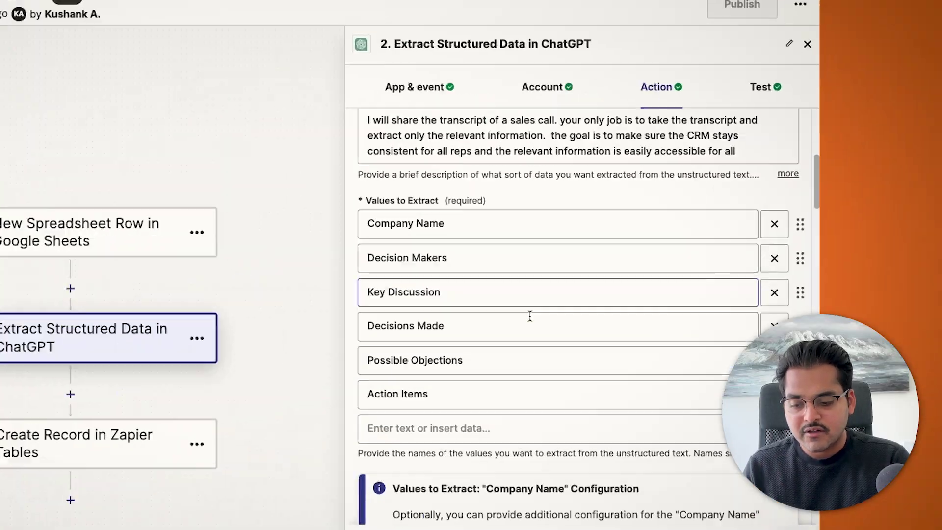
{"action": "scroll", "coordinate": [639, 289], "scroll_direction": "down", "scroll_amount": 5}
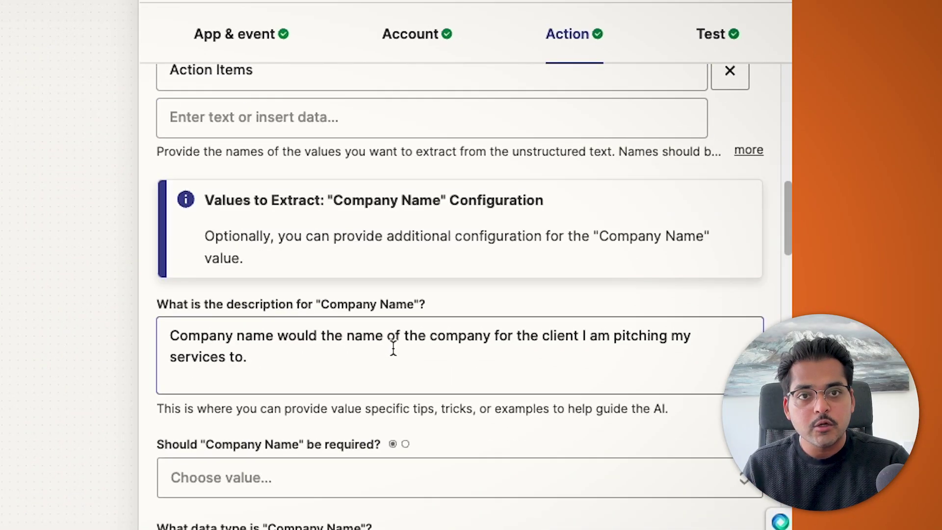
{"action": "scroll", "coordinate": [393, 351], "scroll_direction": "down", "scroll_amount": 1}
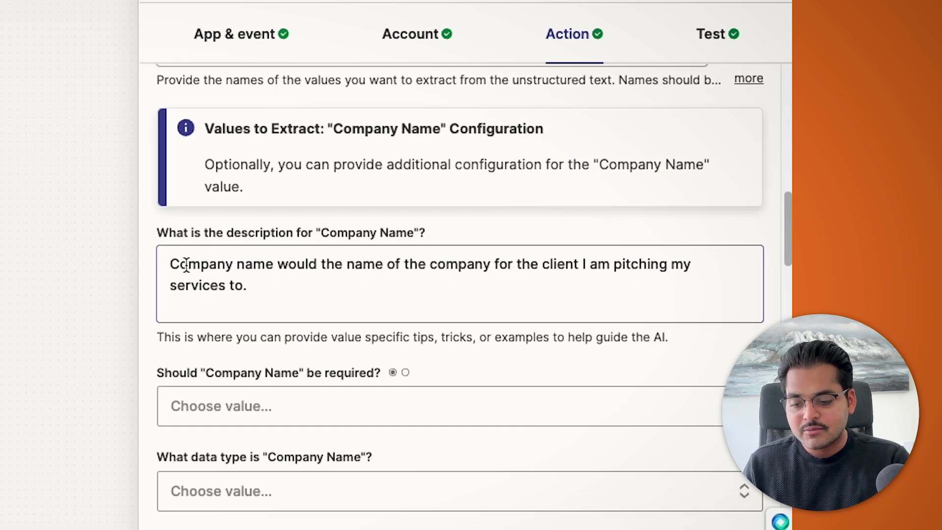
{"action": "scroll", "coordinate": [340, 366], "scroll_direction": "down", "scroll_amount": 15}
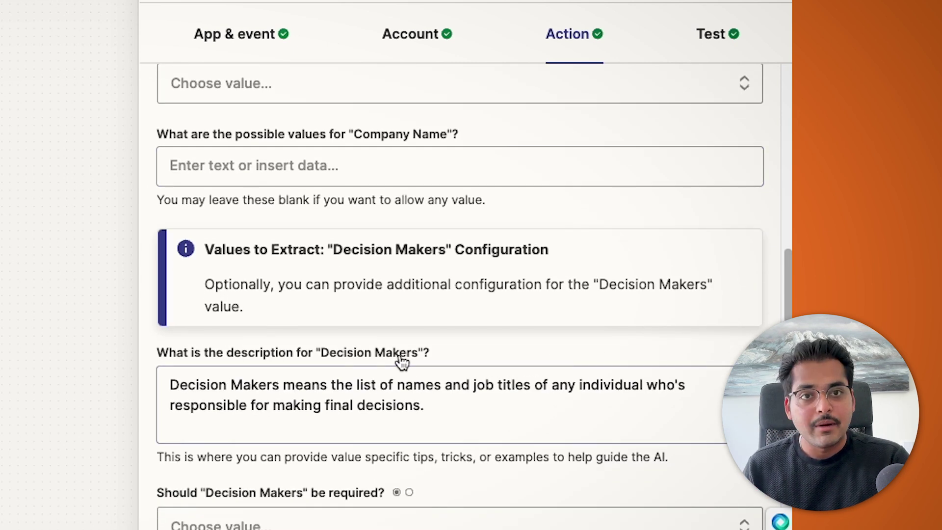
{"action": "scroll", "coordinate": [389, 407], "scroll_direction": "down", "scroll_amount": 12}
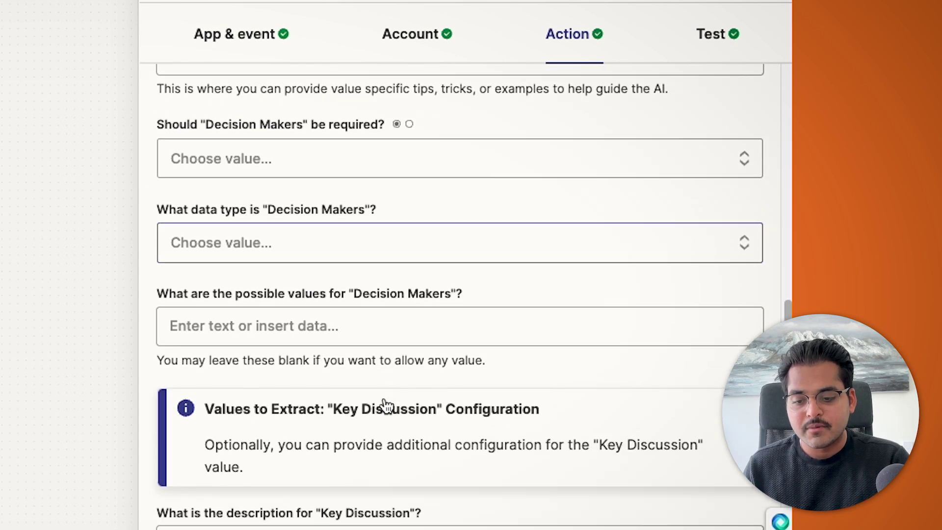
{"action": "scroll", "coordinate": [384, 400], "scroll_direction": "down", "scroll_amount": 1}
{"action": "scroll", "coordinate": [405, 379], "scroll_direction": "down", "scroll_amount": 10}
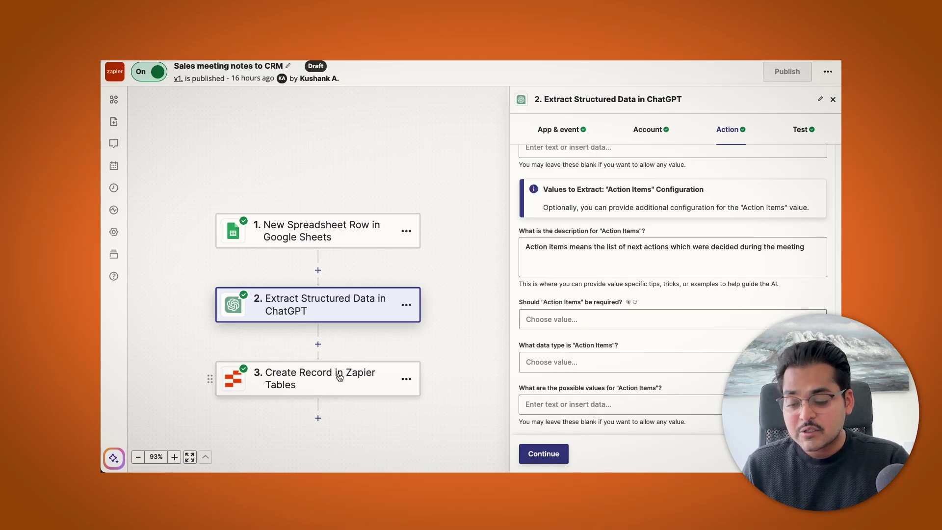
- Search the third step's alternative apps 'sales', 'pipedr' and 'airta', keeping Zapier Tables with Create Record
{"action": "left_click", "coordinate": [339, 377]}
{"action": "left_click", "coordinate": [785, 165]}
{"action": "type", "text": "sales"}
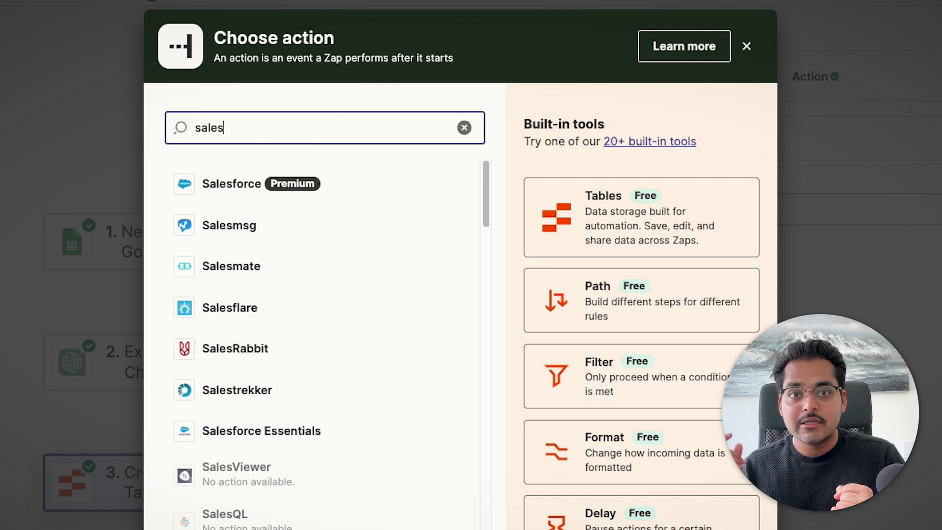
{"action": "key", "text": "ctrl+a"}
{"action": "type", "text": "pipedr"}
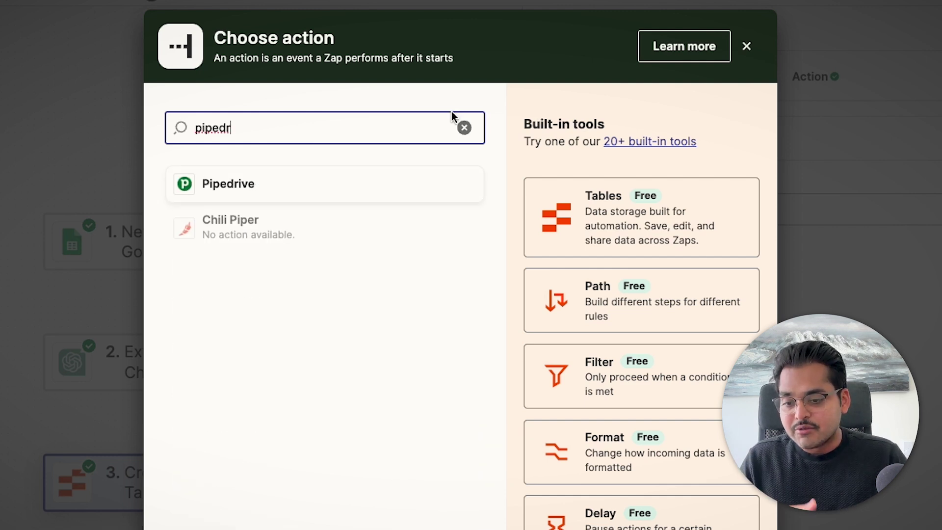
{"action": "left_click", "coordinate": [464, 128]}
{"action": "type", "text": "airta"}
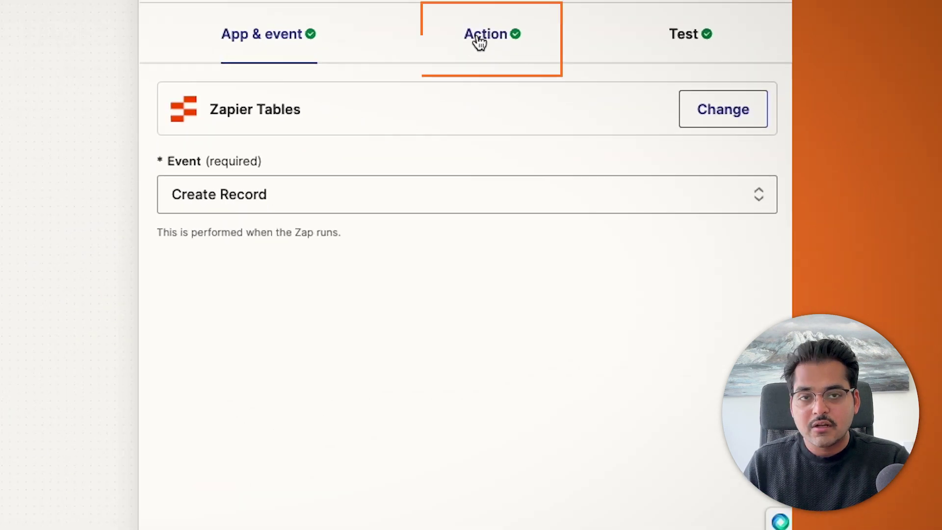
- Review how the Sales Call to CRM table fields map to ChatGPT's extracted values
{"action": "left_click", "coordinate": [687, 129]}
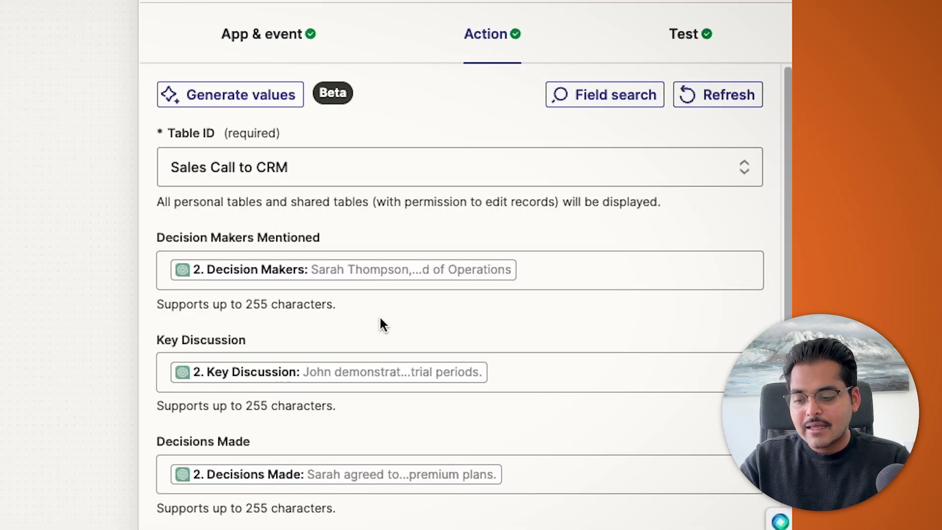
{"action": "scroll", "coordinate": [383, 324], "scroll_direction": "down", "scroll_amount": 5}
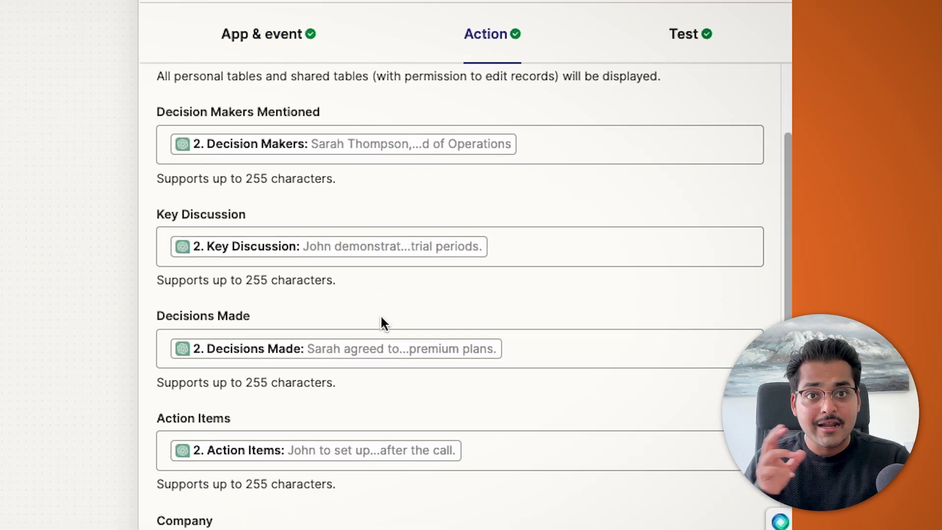
{"action": "scroll", "coordinate": [381, 322], "scroll_direction": "up", "scroll_amount": 6}
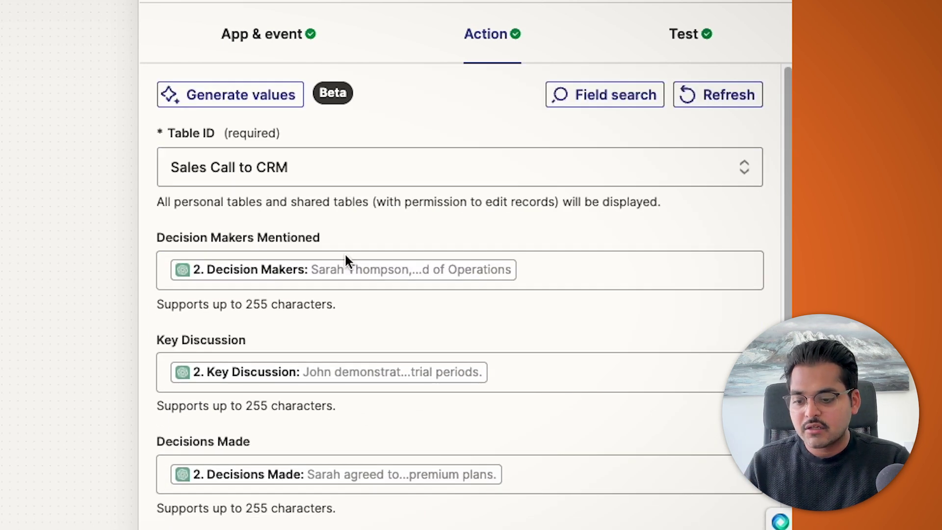
{"action": "scroll", "coordinate": [382, 324], "scroll_direction": "down", "scroll_amount": 6}
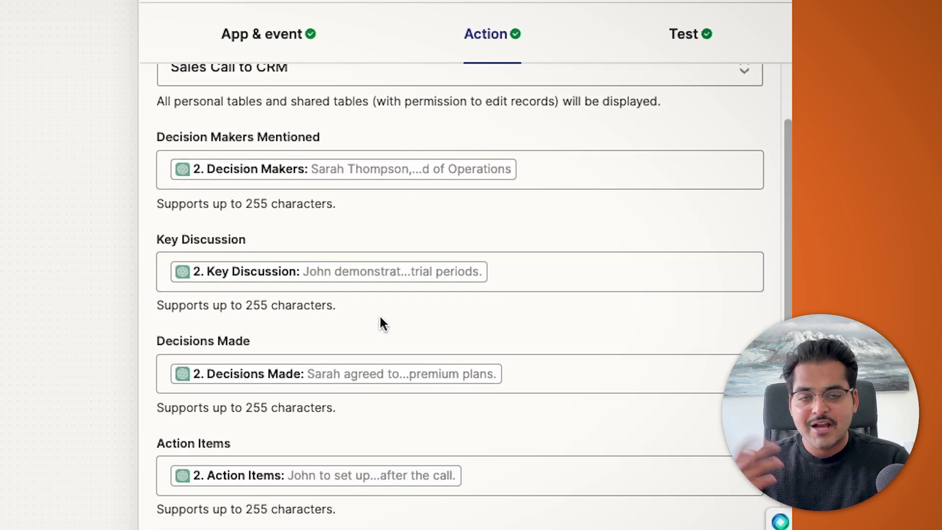
{"action": "scroll", "coordinate": [382, 318], "scroll_direction": "down", "scroll_amount": 8}
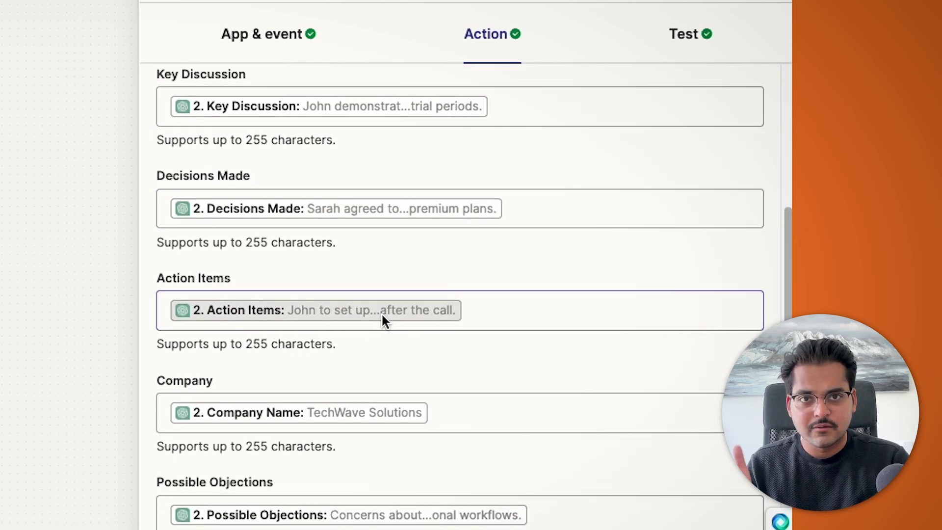
{"action": "scroll", "coordinate": [384, 315], "scroll_direction": "down", "scroll_amount": 6}
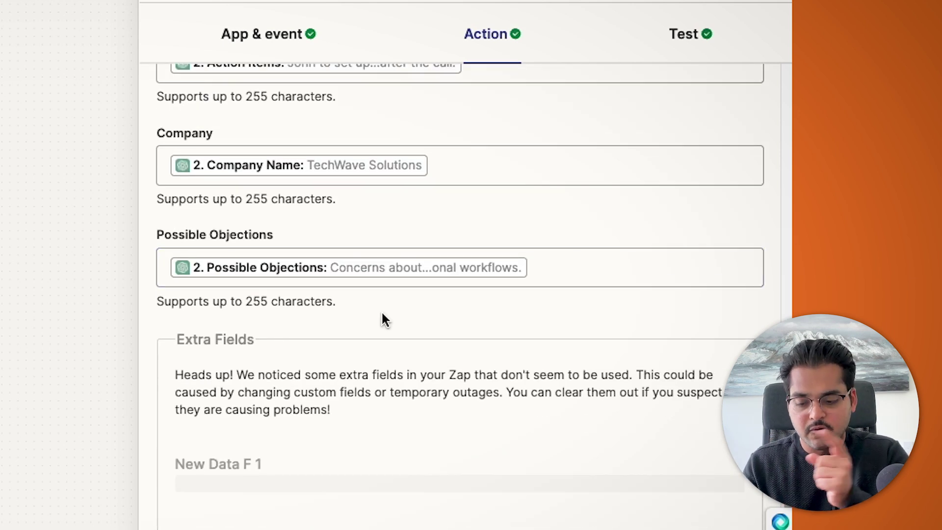
{"action": "scroll", "coordinate": [385, 319], "scroll_direction": "up", "scroll_amount": 10}
- Test the step, creating the TechWave Solutions record, and view it in the table
{"action": "left_click", "coordinate": [677, 30]}
{"action": "scroll", "coordinate": [466, 216], "scroll_direction": "down", "scroll_amount": 15}
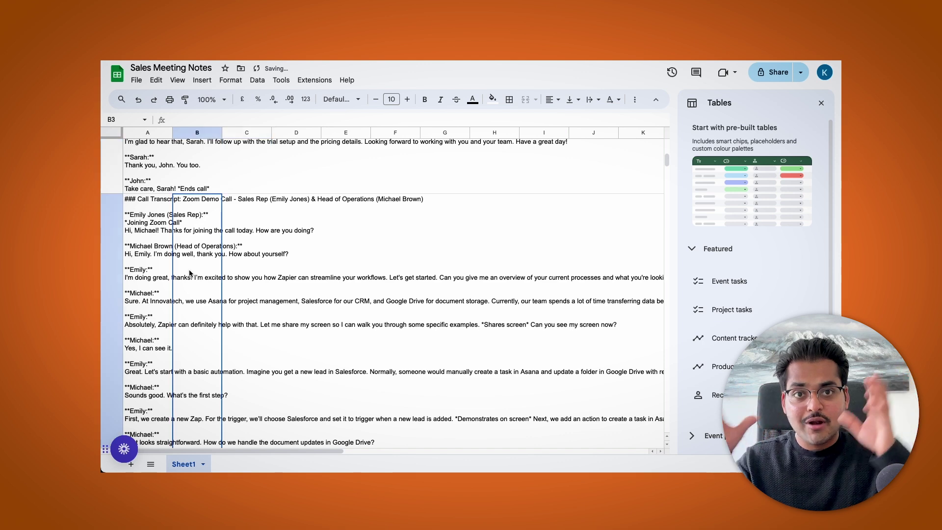
{"action": "scroll", "coordinate": [151, 273], "scroll_direction": "down", "scroll_amount": 1}
{"action": "scroll", "coordinate": [151, 272], "scroll_direction": "down", "scroll_amount": 5}
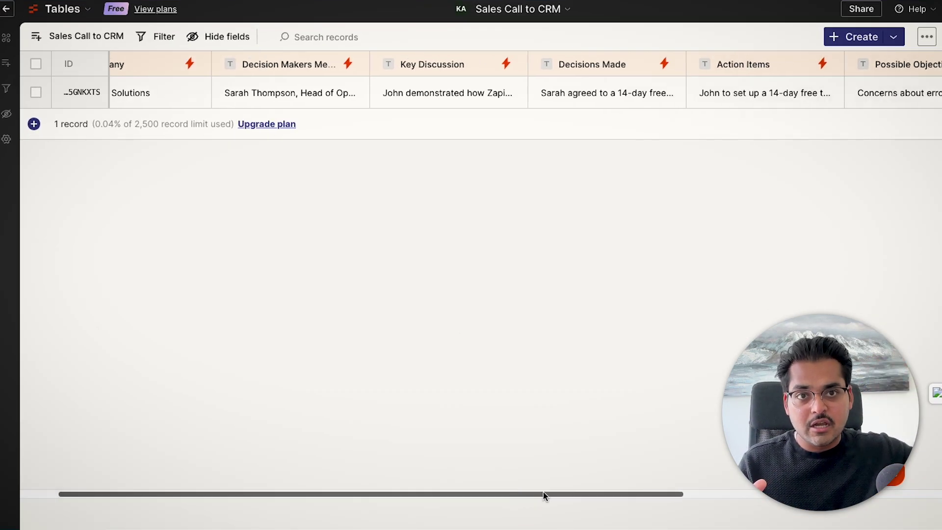
{"action": "left_click_drag", "start_coordinate": [543, 491], "coordinate": [819, 488]}
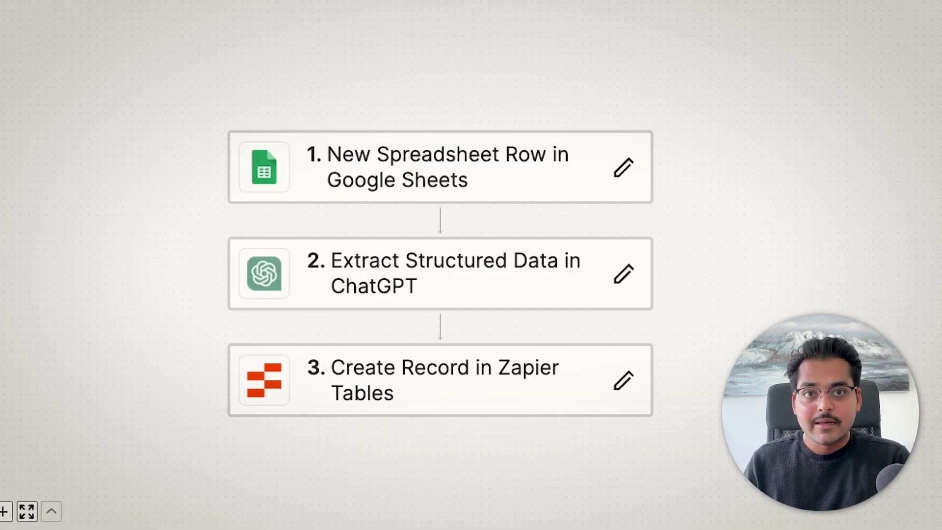